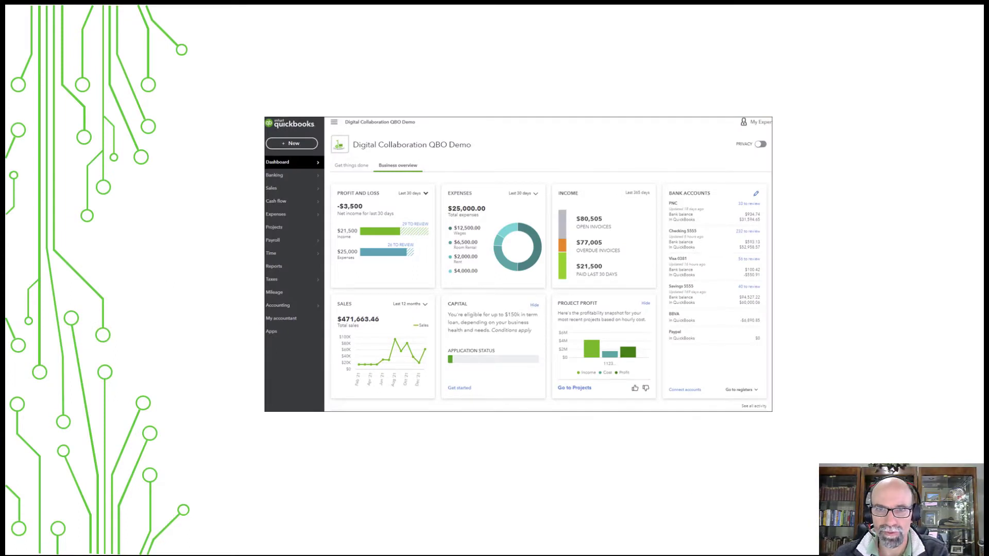
Advance to the Get things done slide, then switch to the live Business overview dashboard.
{"action": "key", "text": "Right"}
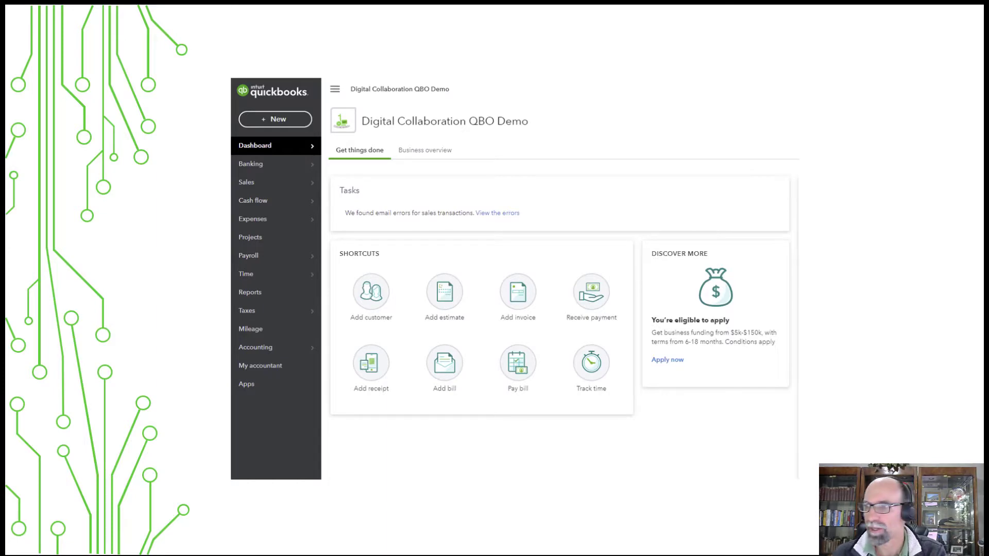
{"action": "key", "text": "alt+Tab"}
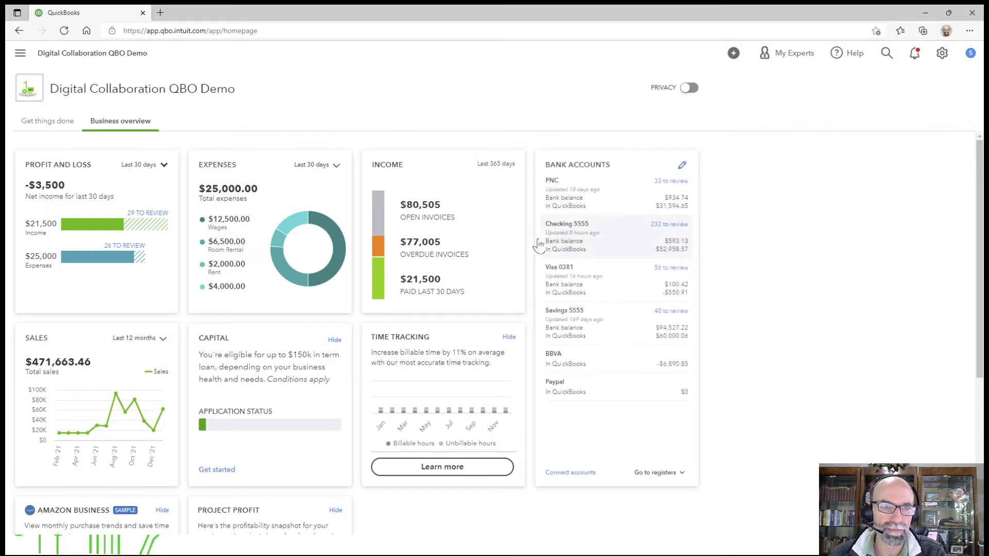
Open the Get things done page from the Dashboard menu in the expanded navigation.
{"action": "left_click", "coordinate": [21, 55]}
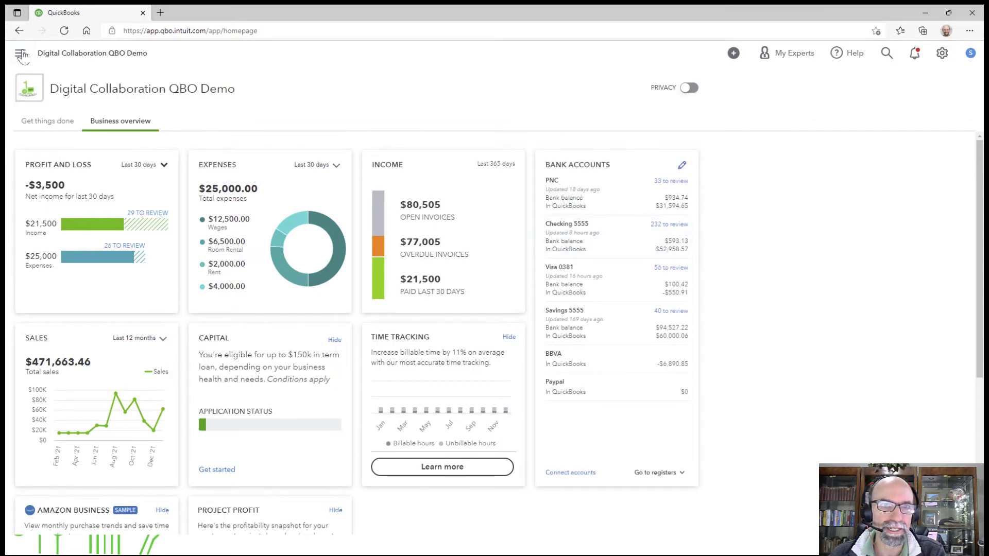
{"action": "mouse_move", "coordinate": [39, 117]}
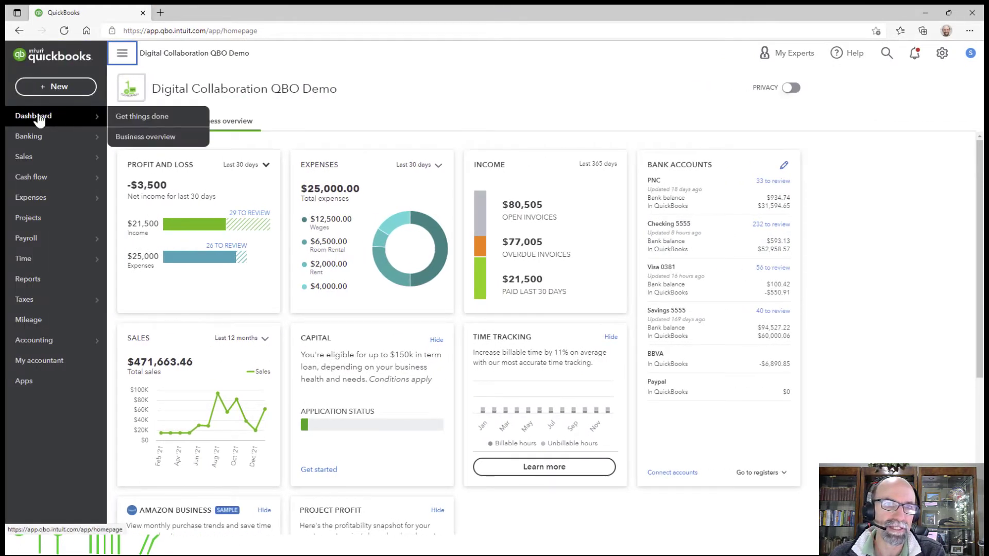
{"action": "left_click", "coordinate": [154, 124]}
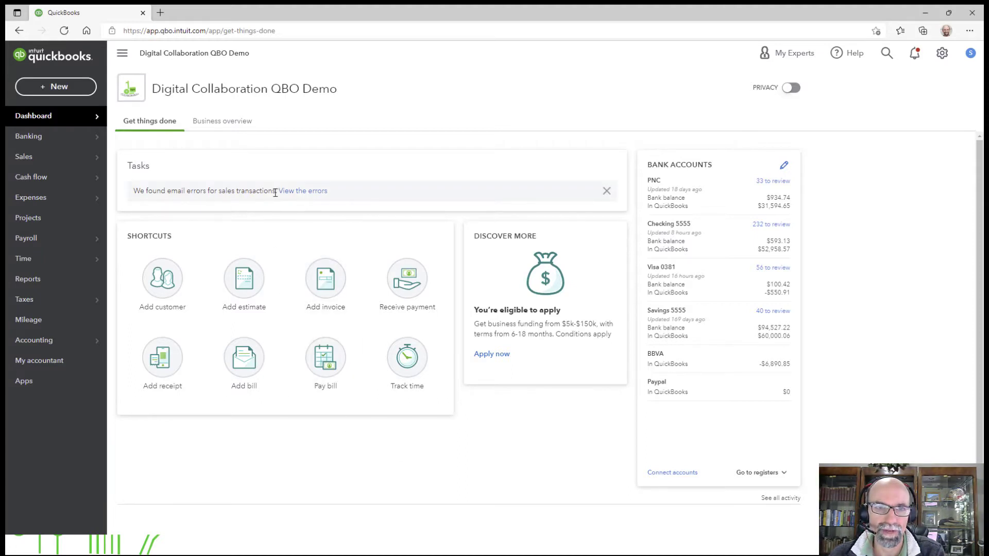
{"action": "left_click", "coordinate": [292, 192]}
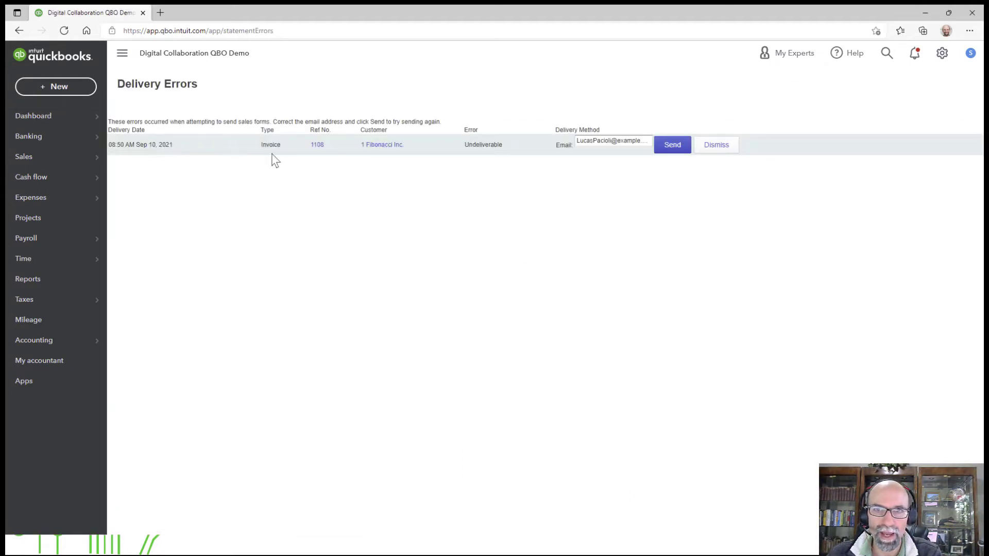
{"action": "double_click", "coordinate": [477, 145]}
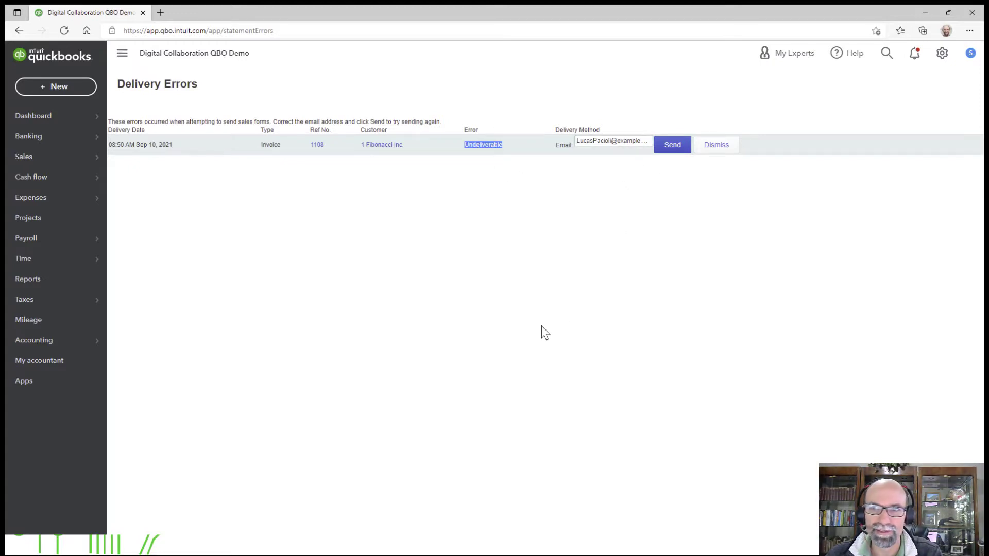
{"action": "mouse_move", "coordinate": [56, 146]}
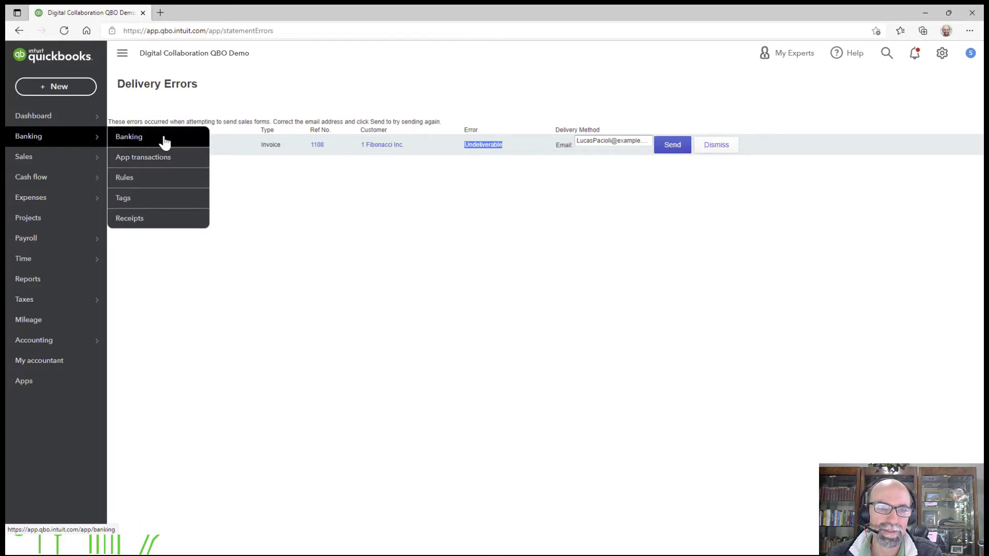
{"action": "mouse_move", "coordinate": [72, 117]}
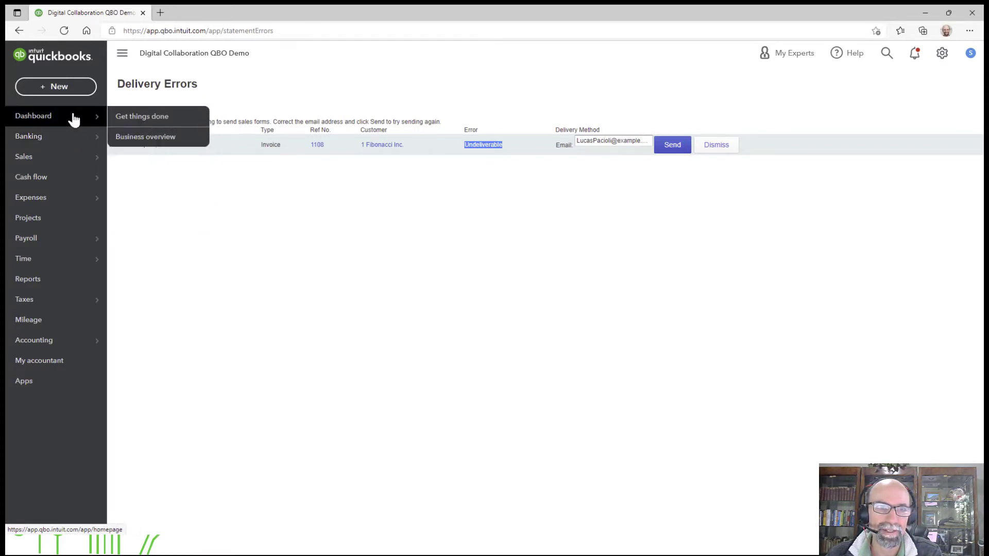
{"action": "left_click", "coordinate": [150, 122]}
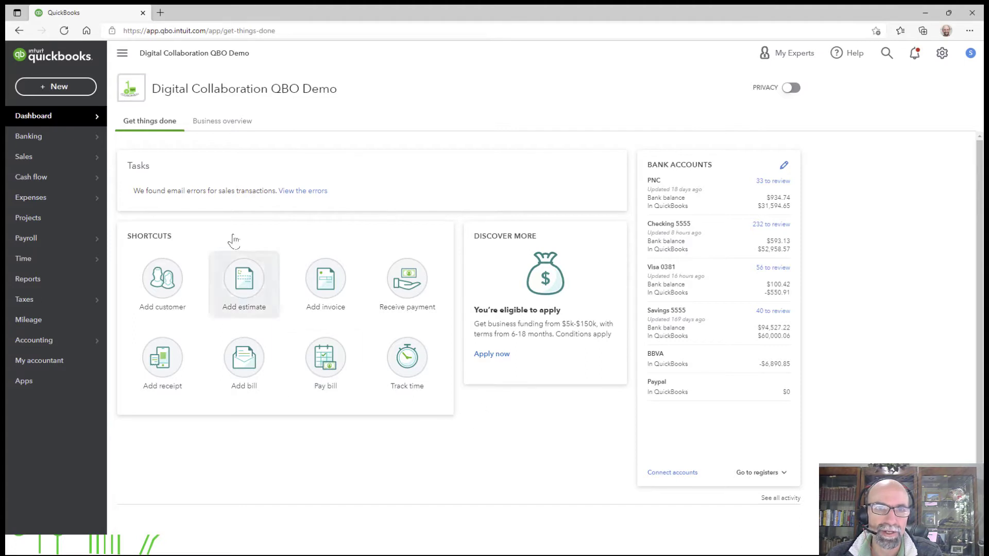
Switch to the Business overview tab and review its Profit and Loss, Expenses, Income and Sales widgets.
{"action": "left_click", "coordinate": [222, 128]}
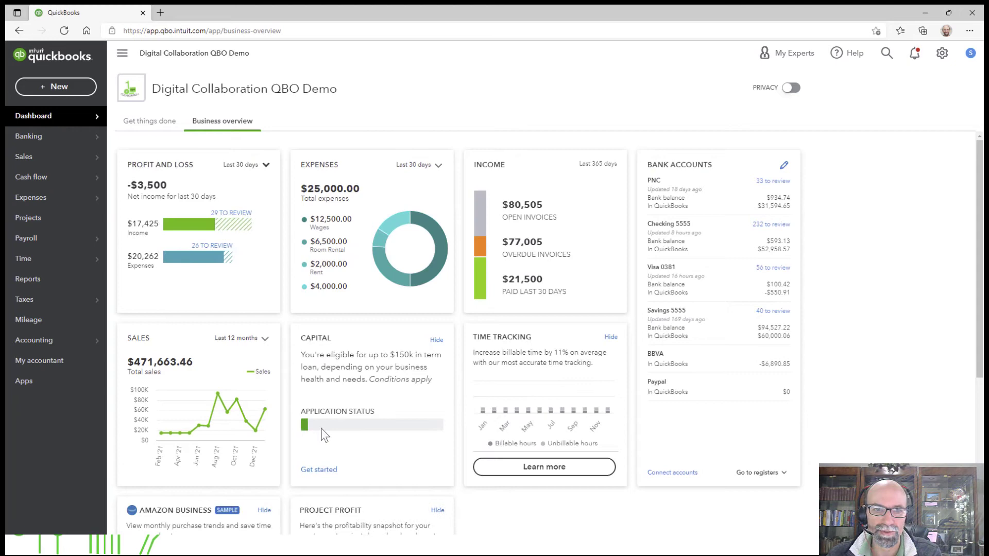
{"action": "scroll", "coordinate": [440, 404], "scroll_direction": "down", "scroll_amount": 5}
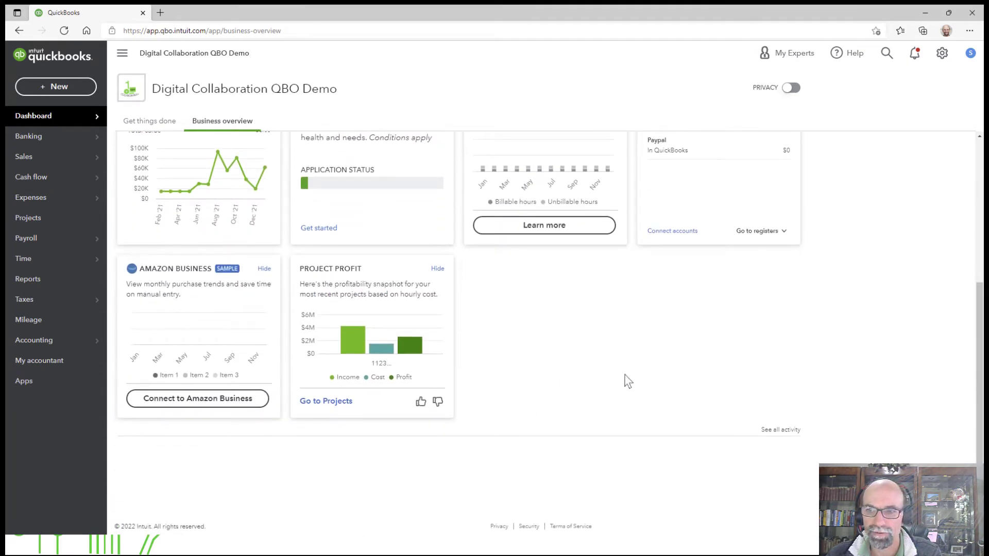
{"action": "scroll", "coordinate": [626, 376], "scroll_direction": "up", "scroll_amount": 5}
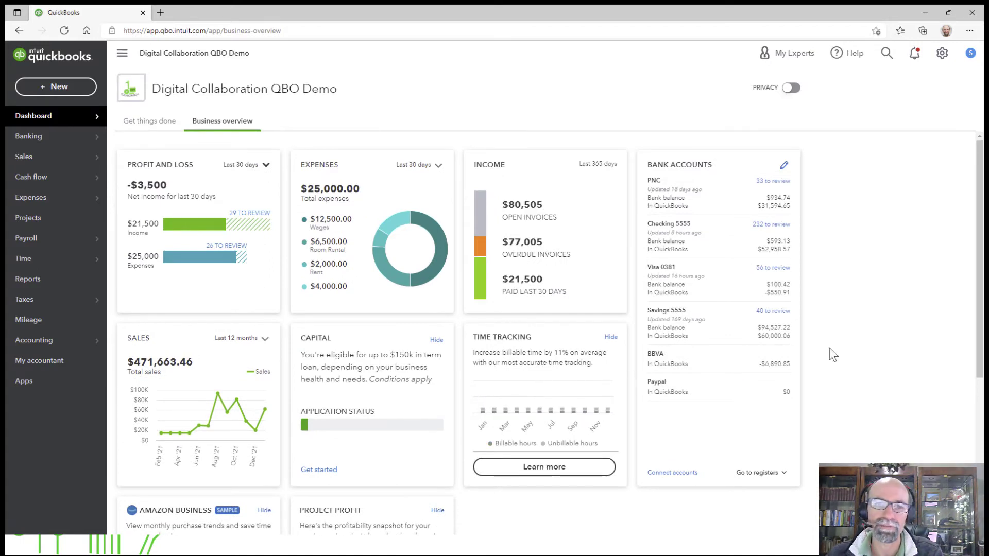
{"action": "scroll", "coordinate": [886, 340], "scroll_direction": "down", "scroll_amount": 4}
{"action": "scroll", "coordinate": [885, 340], "scroll_direction": "down", "scroll_amount": 1}
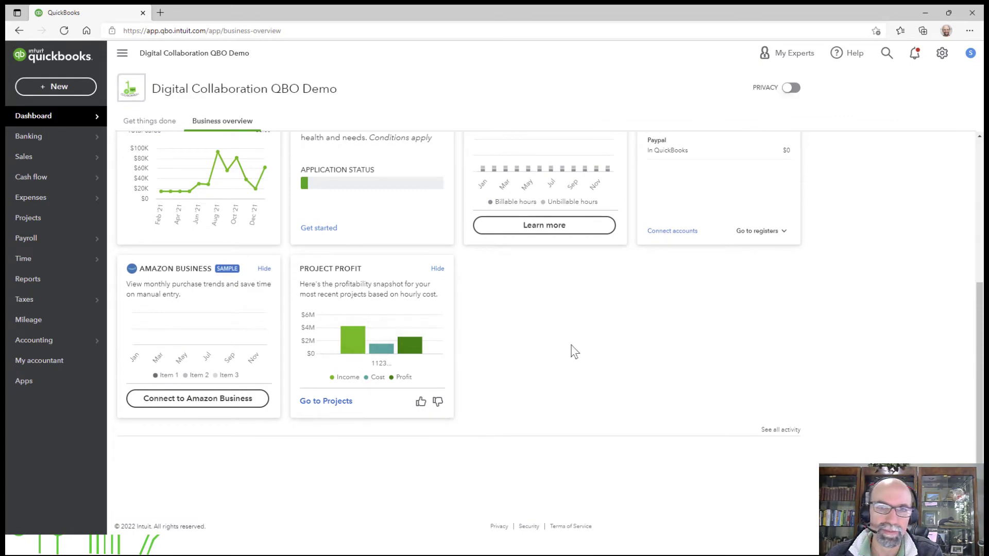
{"action": "scroll", "coordinate": [577, 386], "scroll_direction": "up", "scroll_amount": 5}
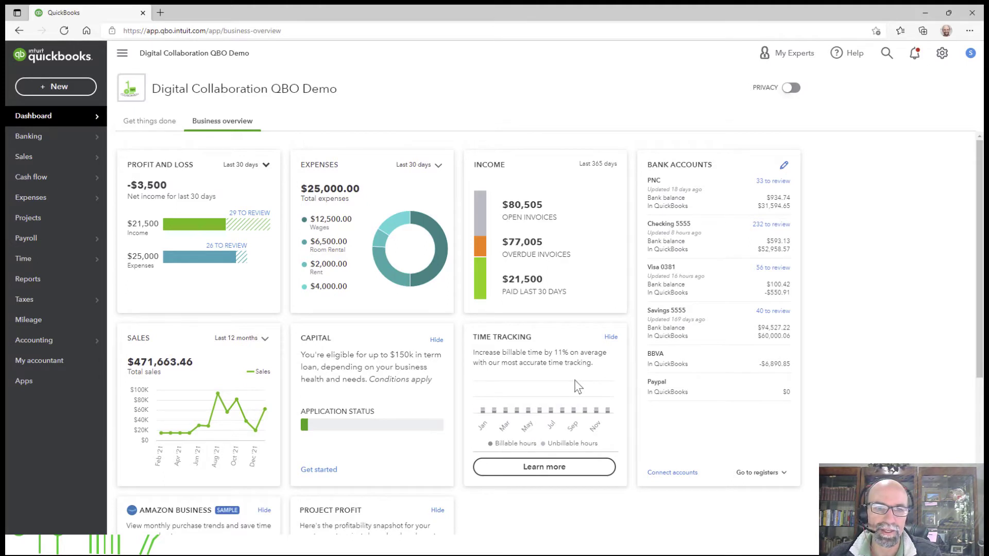
Change the Profit and Loss card's range from Last 30 days to Last year.
{"action": "left_click", "coordinate": [267, 166]}
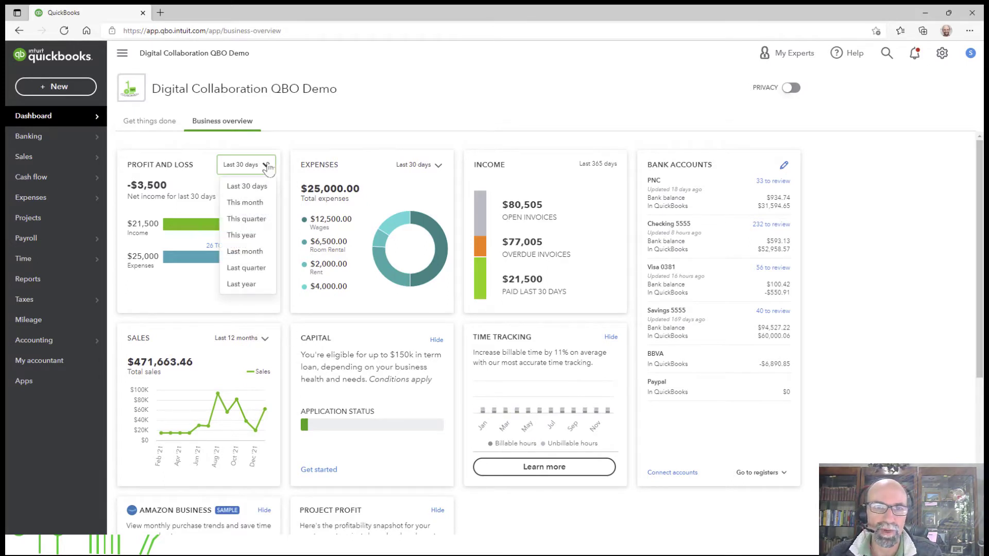
{"action": "left_click", "coordinate": [254, 289]}
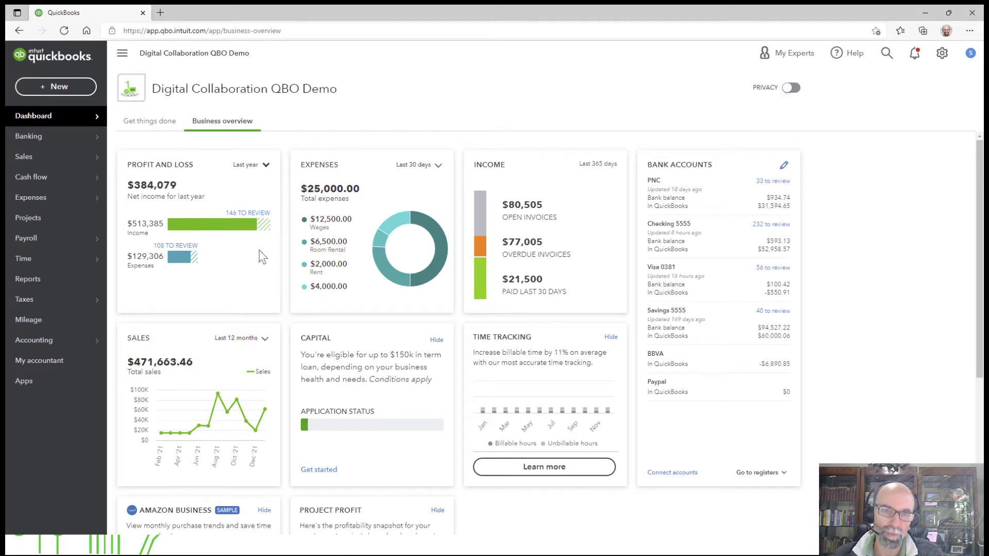
{"action": "left_click", "coordinate": [942, 53]}
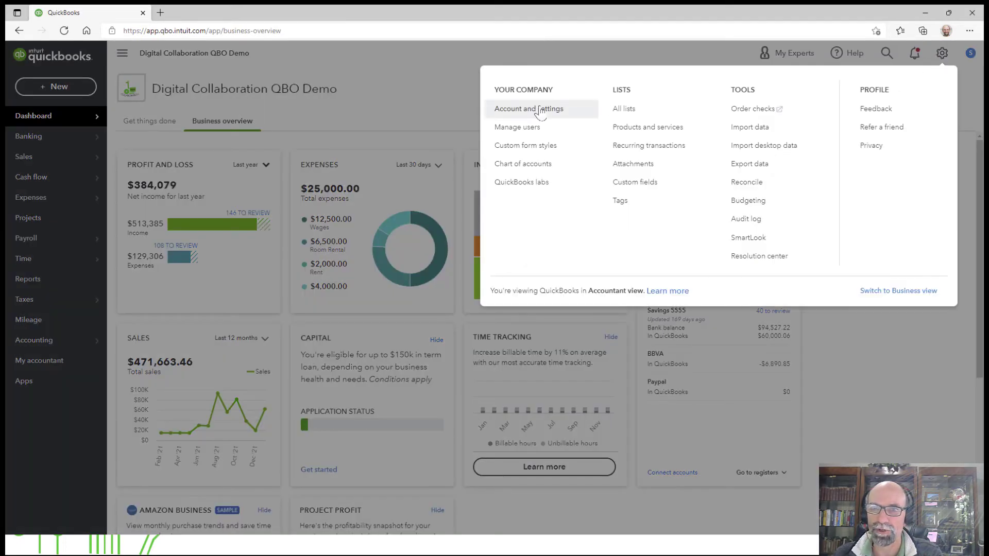
{"action": "left_click", "coordinate": [540, 111]}
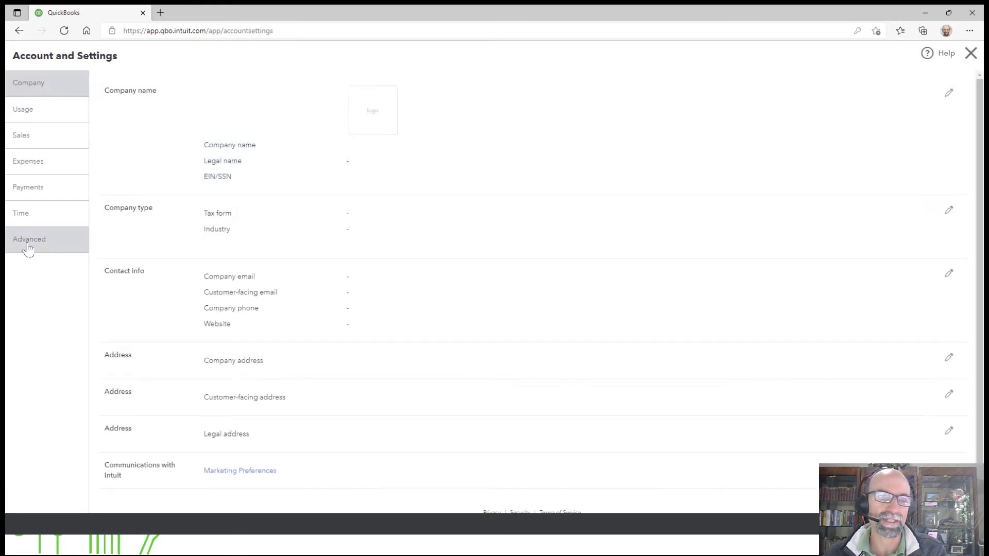
{"action": "left_click", "coordinate": [26, 275]}
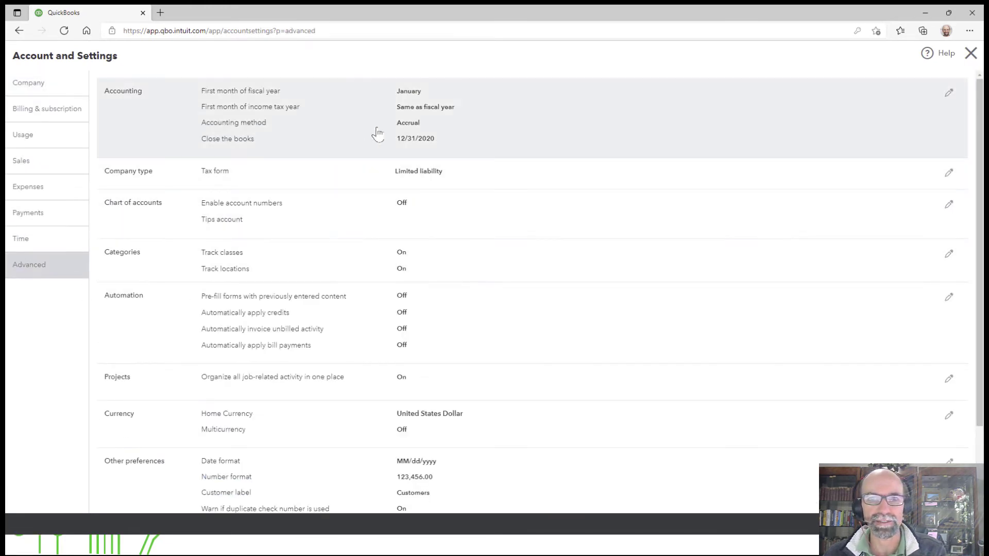
{"action": "left_click", "coordinate": [414, 133]}
{"action": "left_click", "coordinate": [435, 137]}
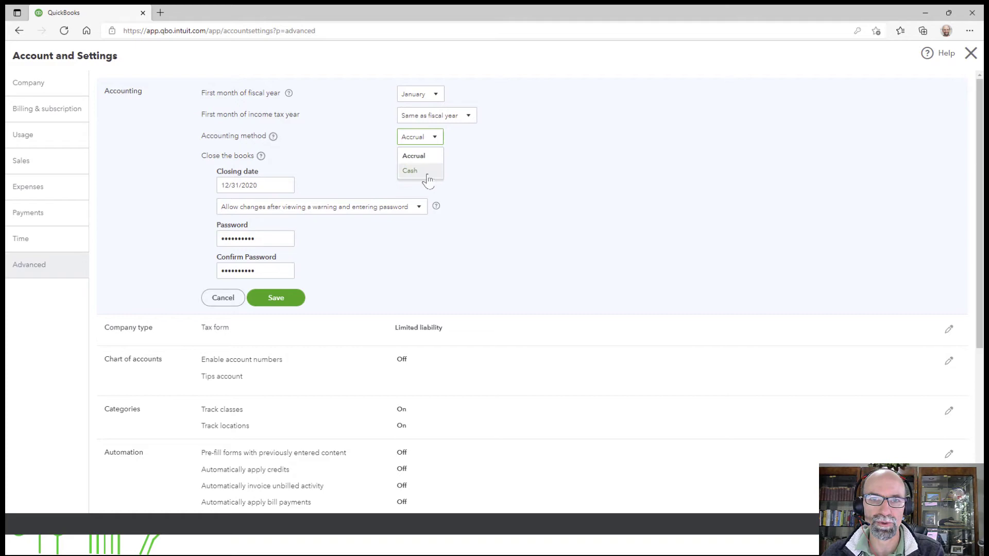
{"action": "left_click", "coordinate": [414, 156]}
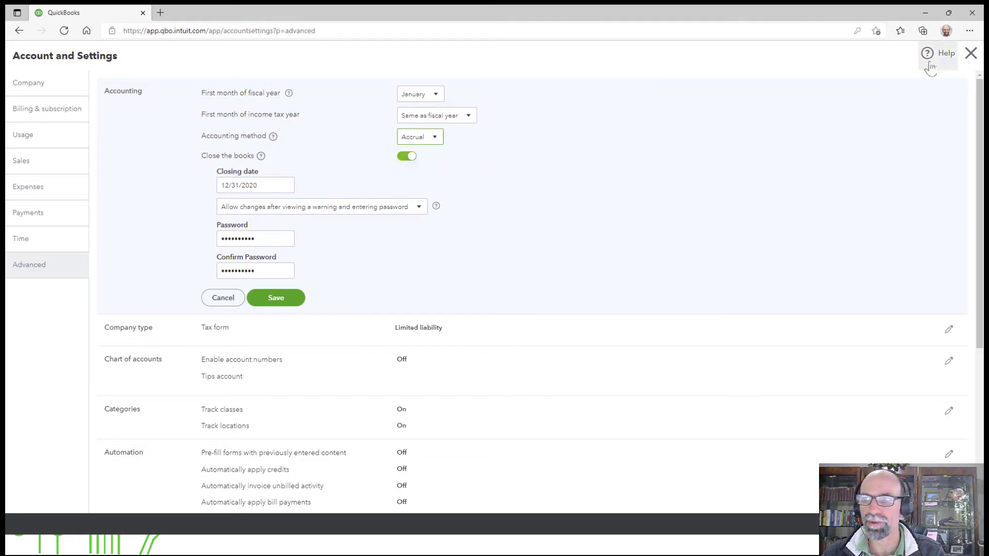
{"action": "left_click", "coordinate": [970, 53]}
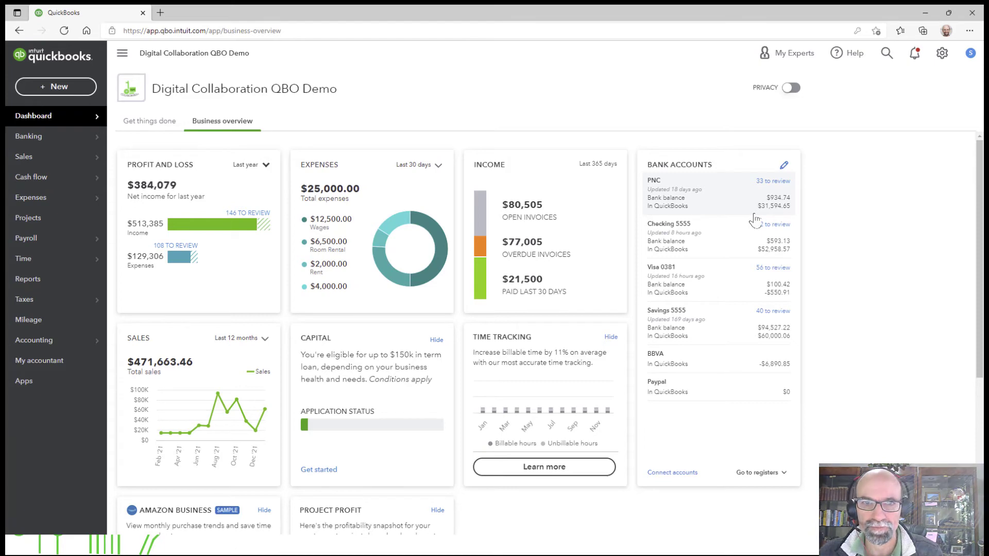
Scroll down the dashboard and open See all activity to view the Audit Log.
{"action": "scroll", "coordinate": [883, 247], "scroll_direction": "down", "scroll_amount": 5}
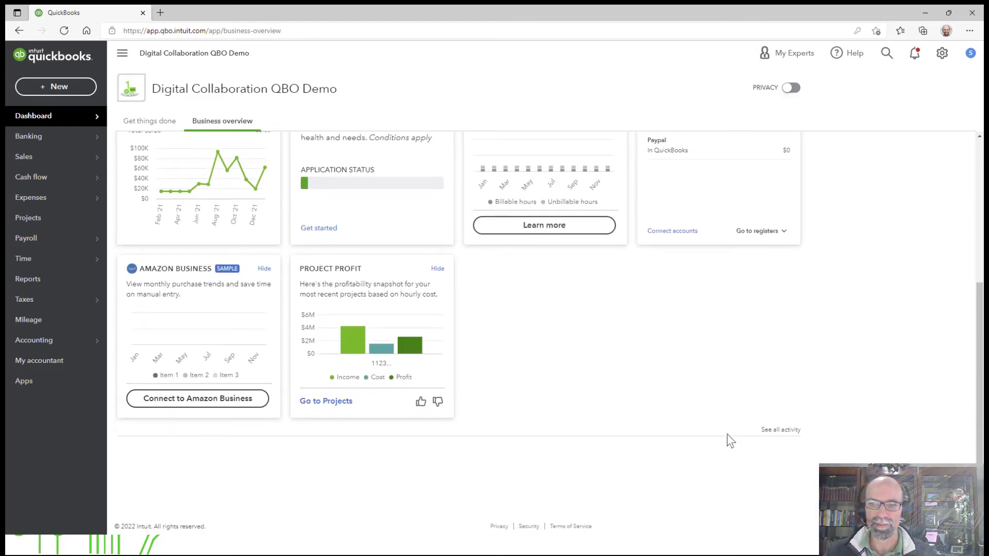
{"action": "left_click", "coordinate": [785, 435]}
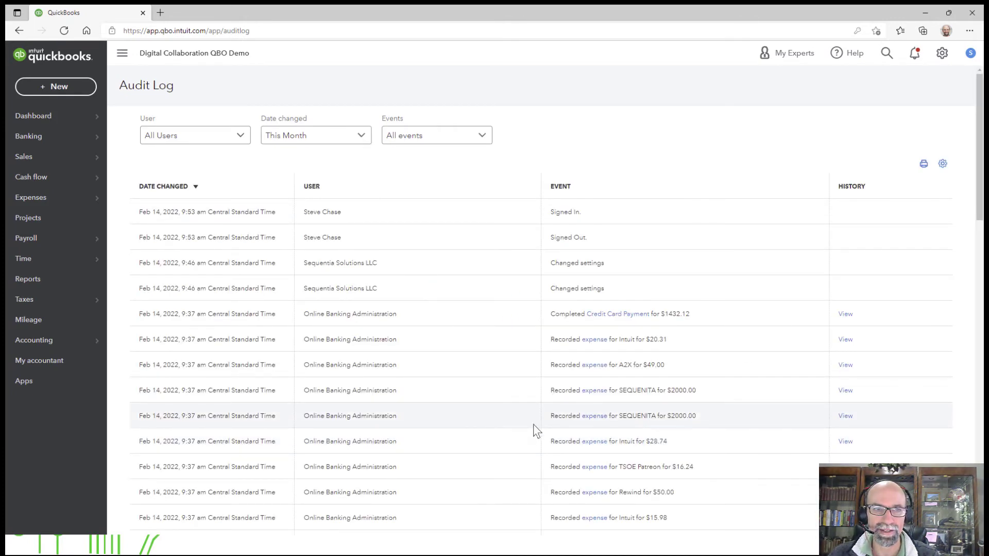
Go back to the Business overview dashboard, then turn Privacy on and back off.
{"action": "mouse_move", "coordinate": [31, 118]}
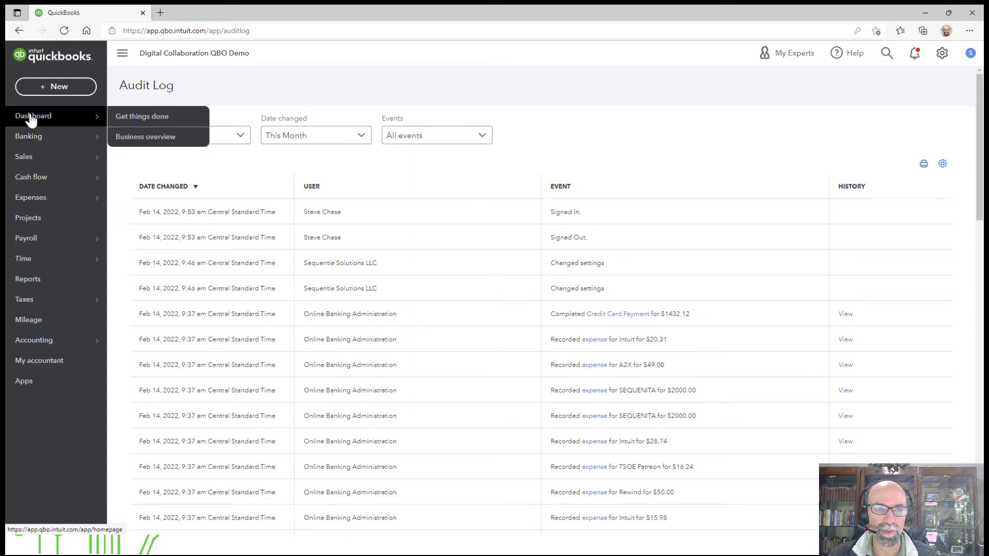
{"action": "left_click", "coordinate": [170, 146]}
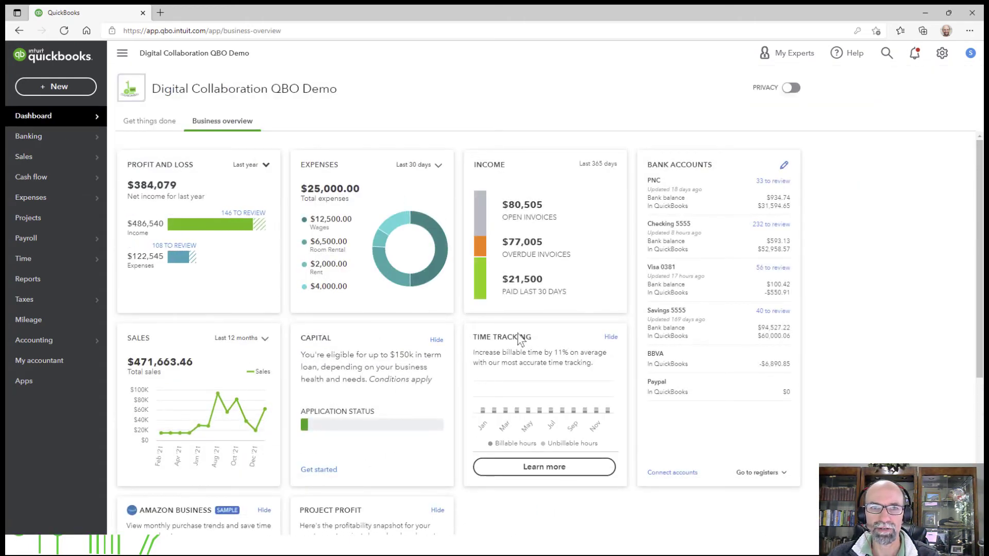
{"action": "left_click", "coordinate": [796, 91]}
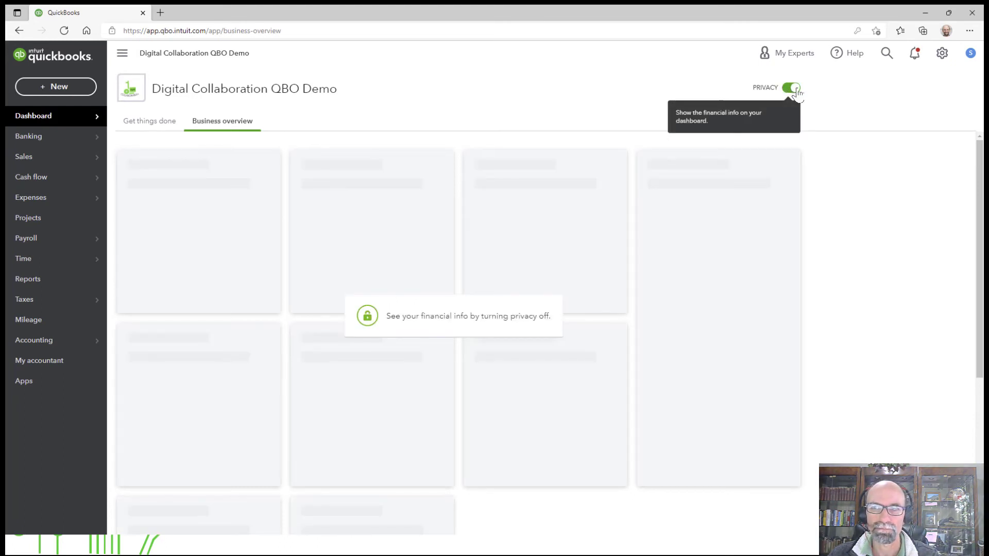
{"action": "left_click", "coordinate": [787, 89]}
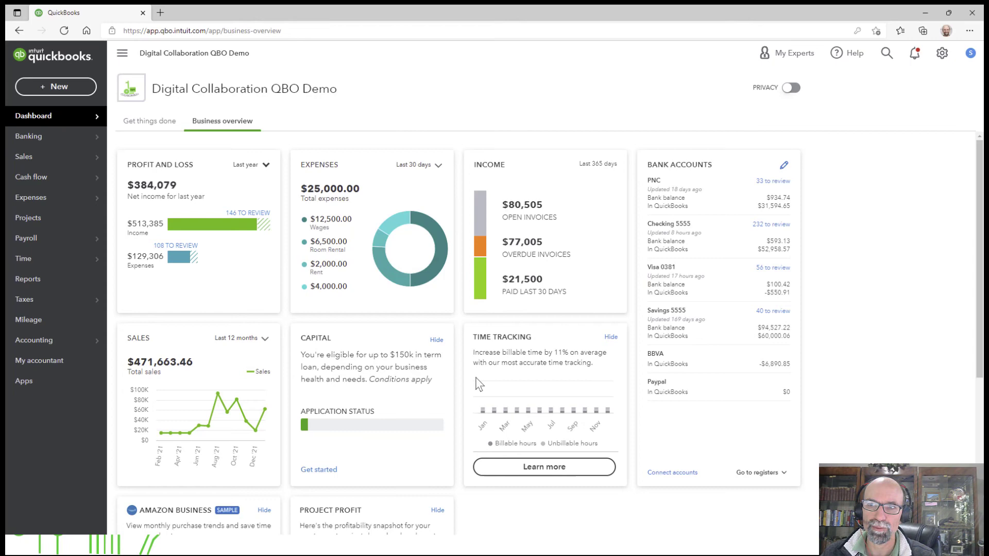
Scroll the dashboard and open the Sales card's Last 12 months period dropdown.
{"action": "scroll", "coordinate": [830, 391], "scroll_direction": "down", "scroll_amount": 3}
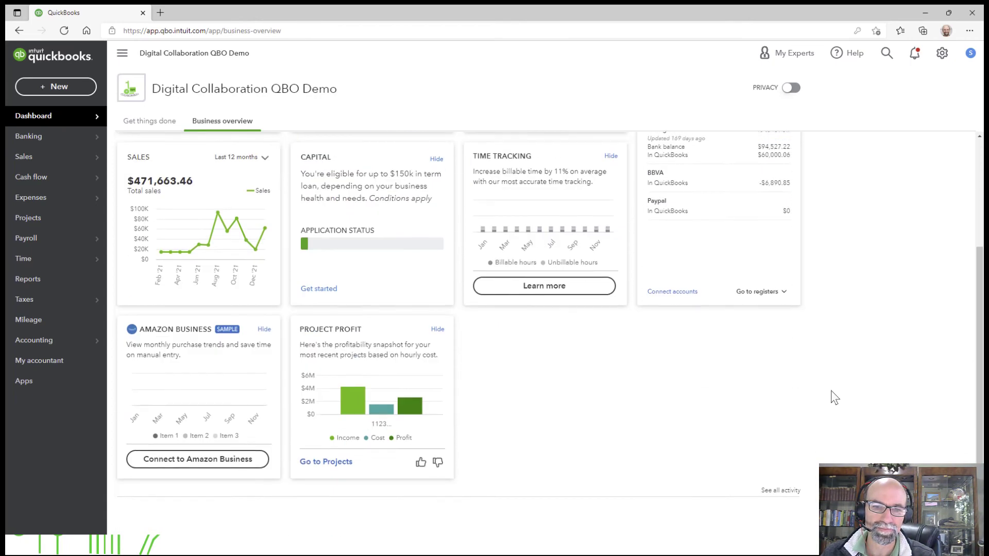
{"action": "scroll", "coordinate": [834, 396], "scroll_direction": "down", "scroll_amount": 2}
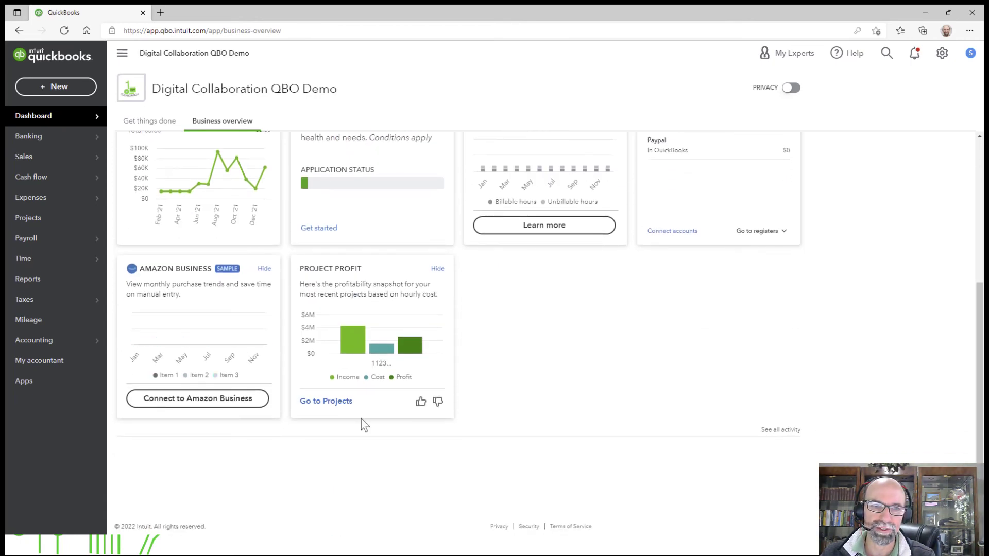
{"action": "scroll", "coordinate": [513, 404], "scroll_direction": "up", "scroll_amount": 2}
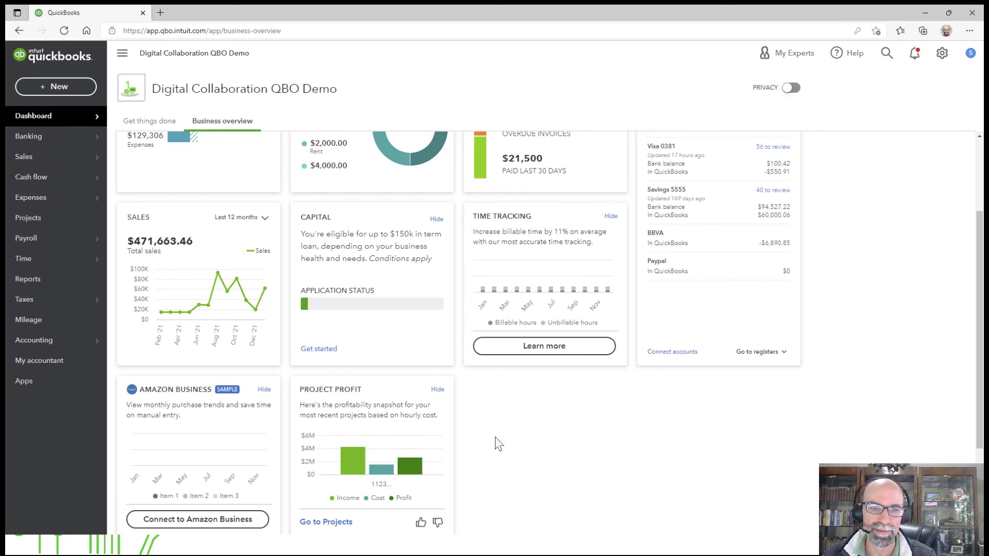
{"action": "scroll", "coordinate": [539, 440], "scroll_direction": "up", "scroll_amount": 3}
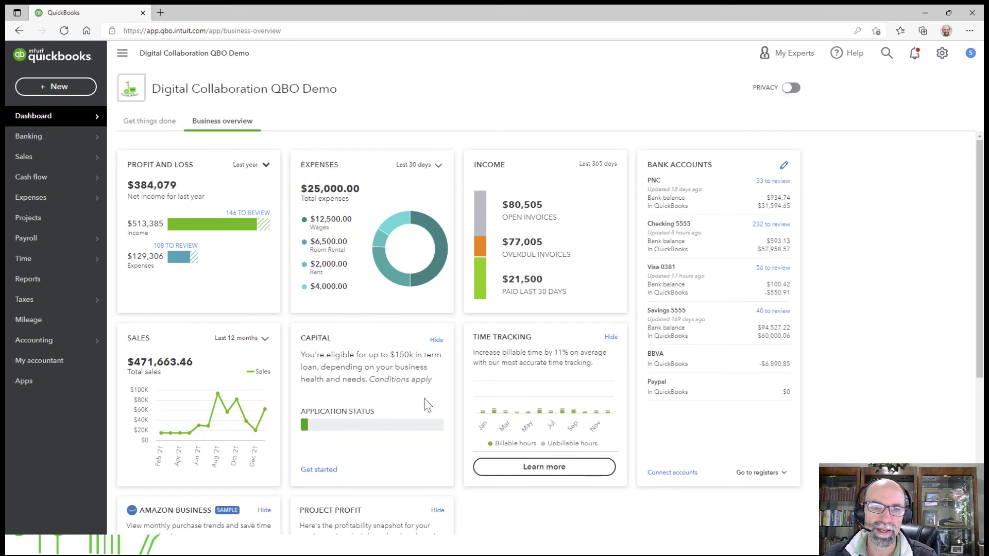
{"action": "left_click", "coordinate": [266, 340]}
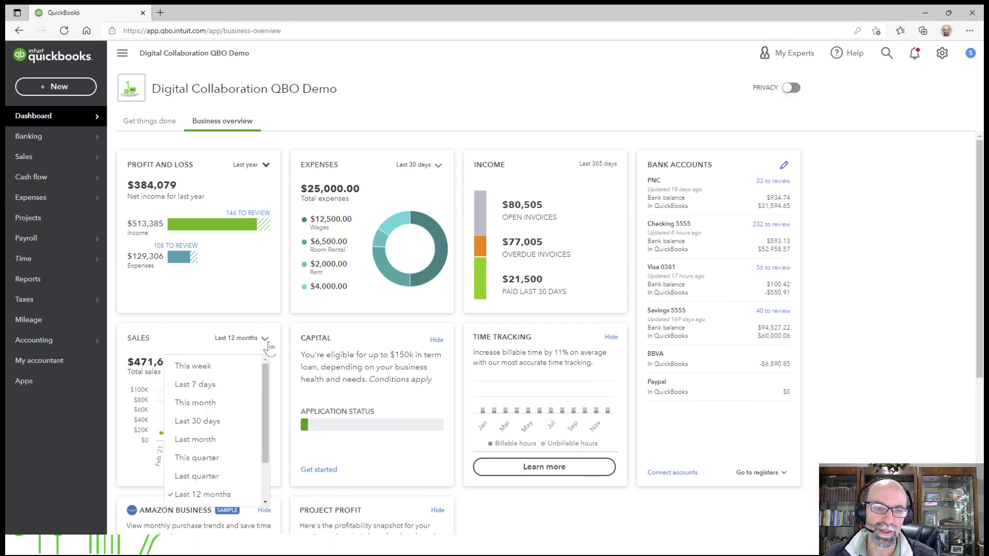